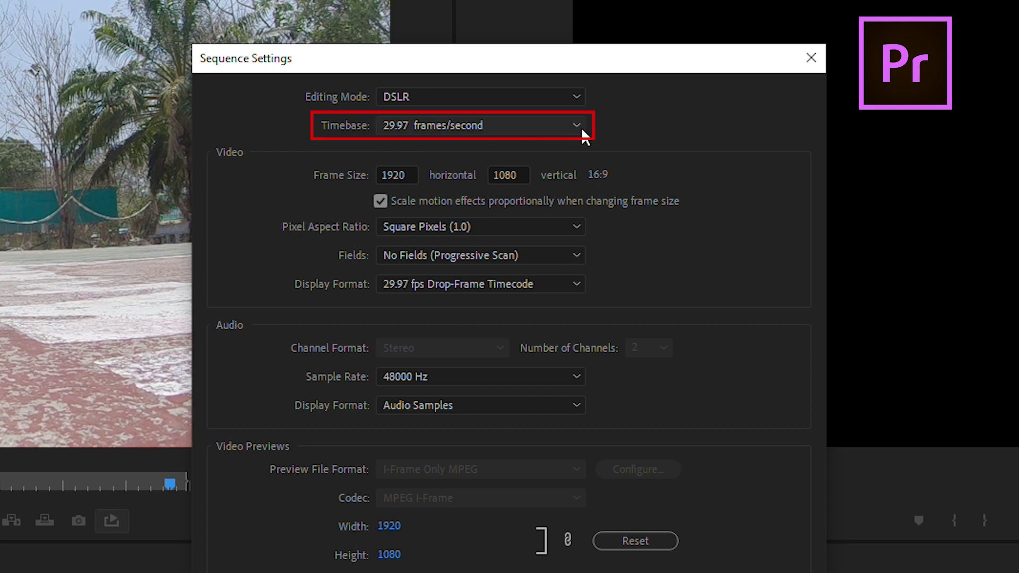
# Step: Examine the sequence's timebase choices in Premiere Pro and open the project settings in DaVinci Resolve
pyautogui.click(581, 127)
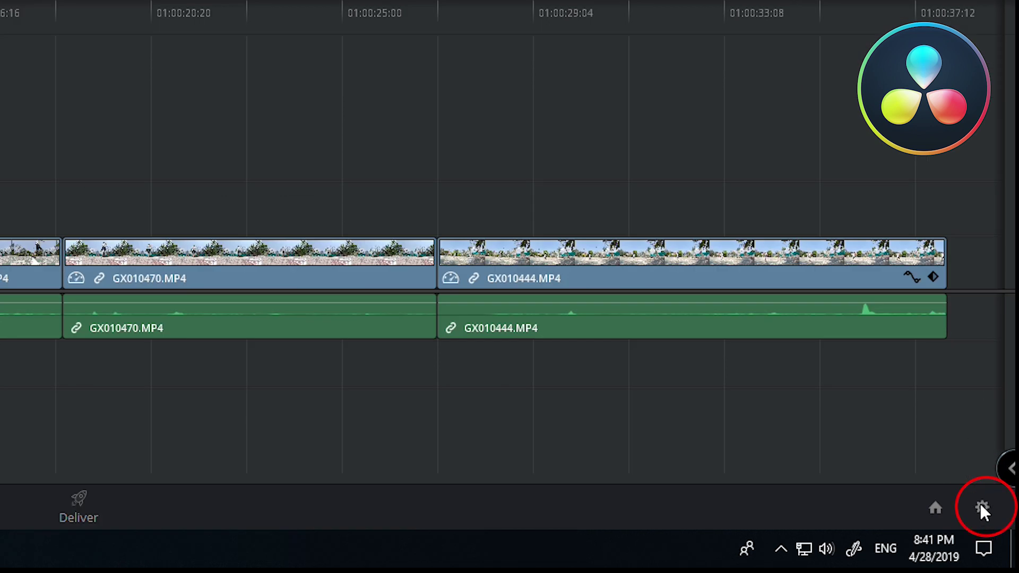
pyautogui.click(980, 505)
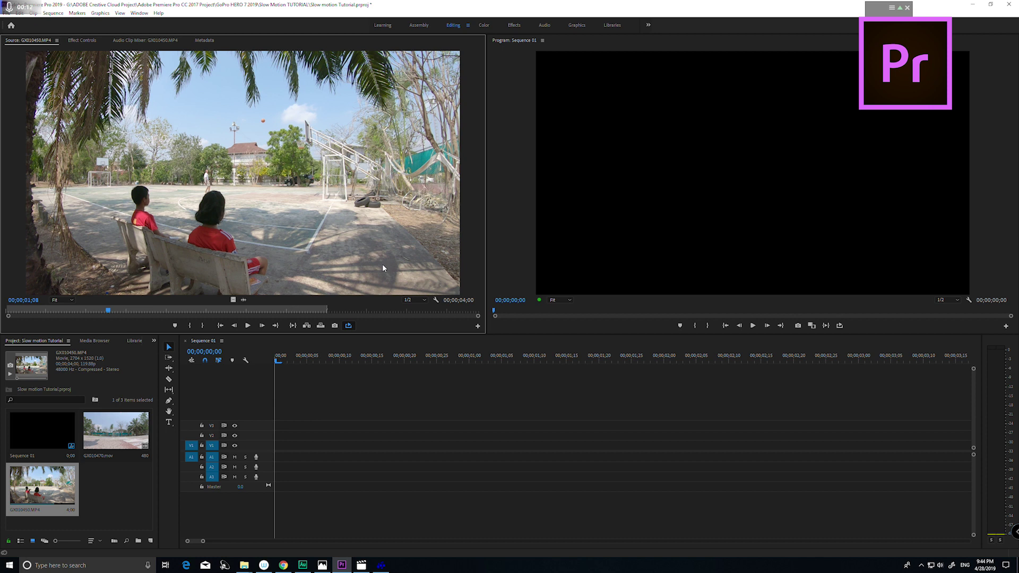
# Step: Play GX010450.MP4 in the source monitor at its original frame rate and stop playback
pyautogui.click(248, 325)
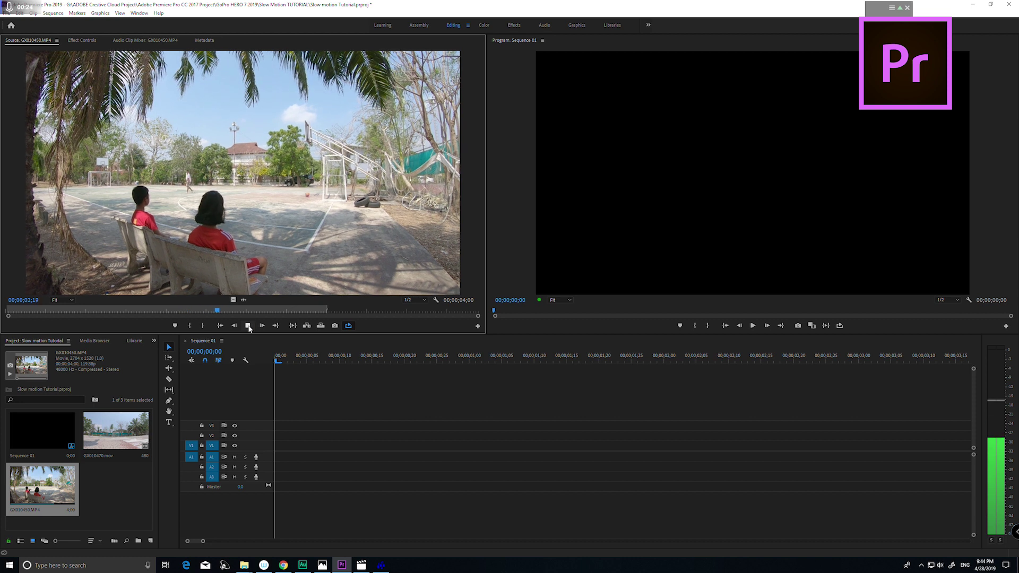
pyautogui.click(248, 326)
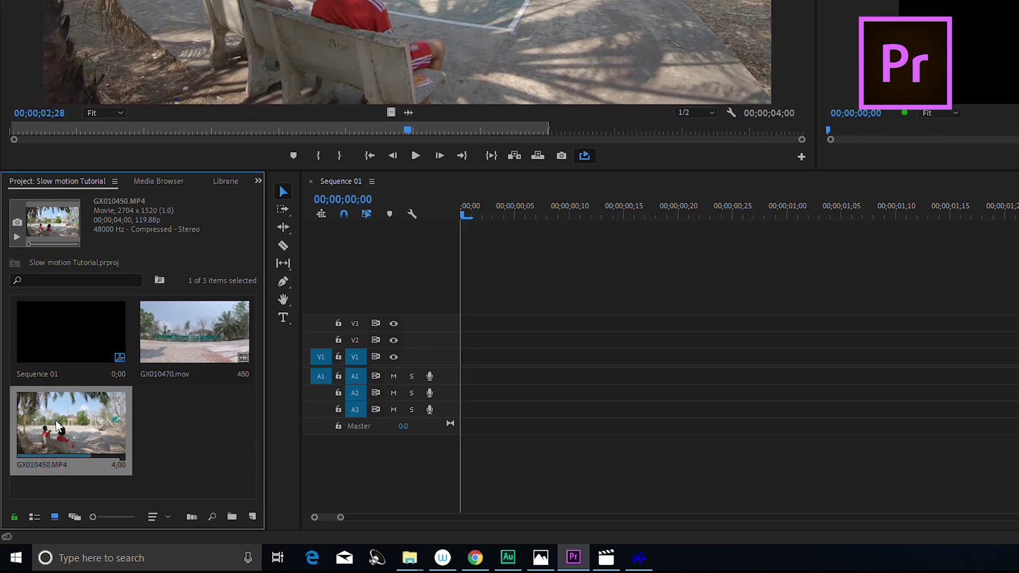
# Step: Interpret the footage of GX010450.MP4 with an assumed frame rate of 30 fps and play the slowed clip
pyautogui.rightClick(57, 426)
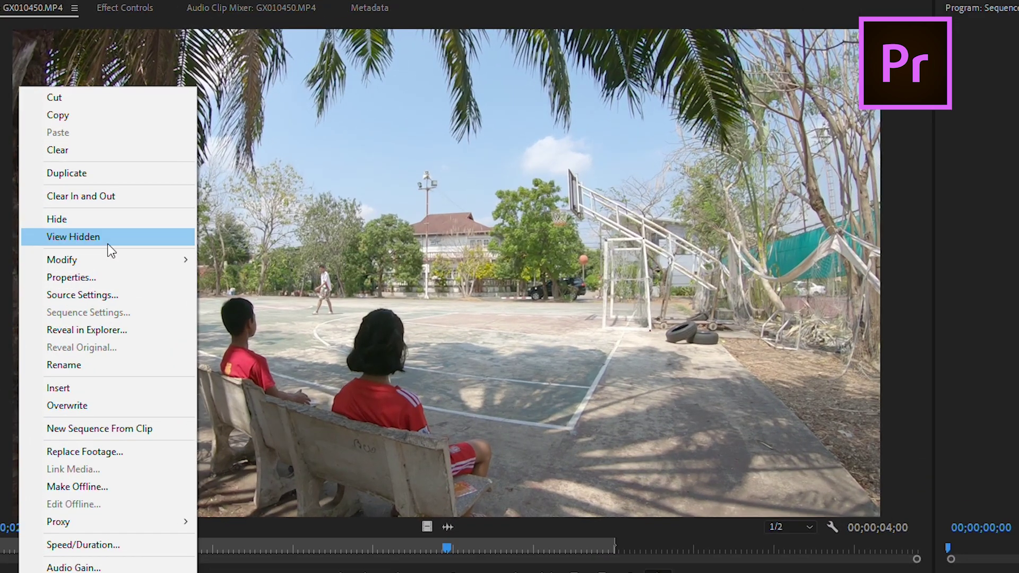
pyautogui.moveTo(110, 268)
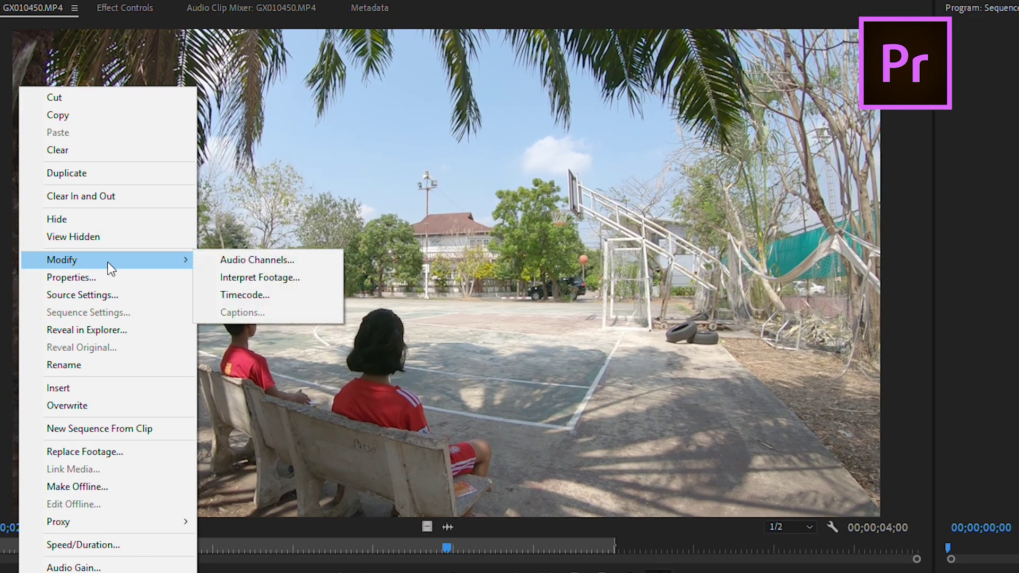
pyautogui.click(253, 278)
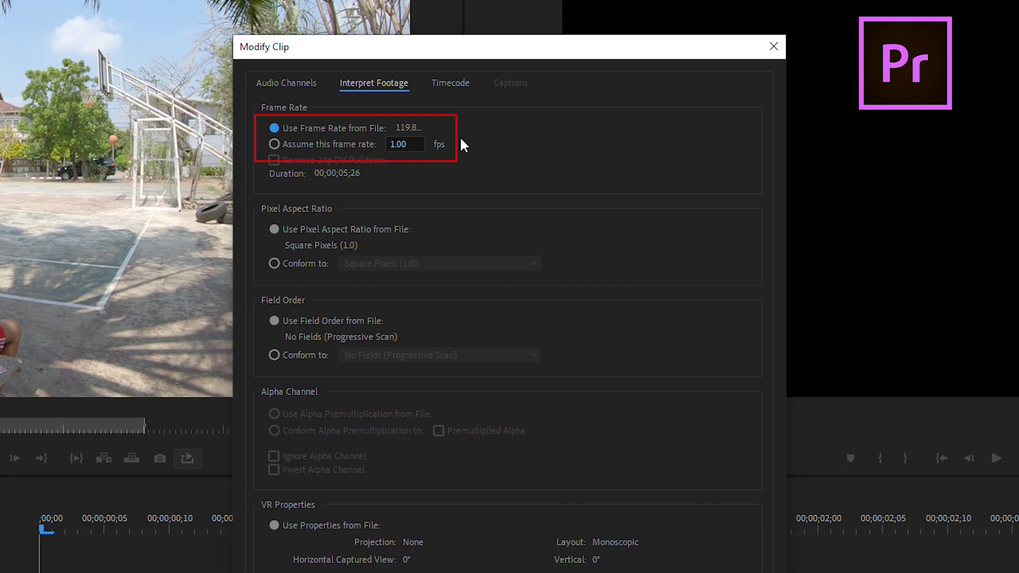
pyautogui.click(273, 146)
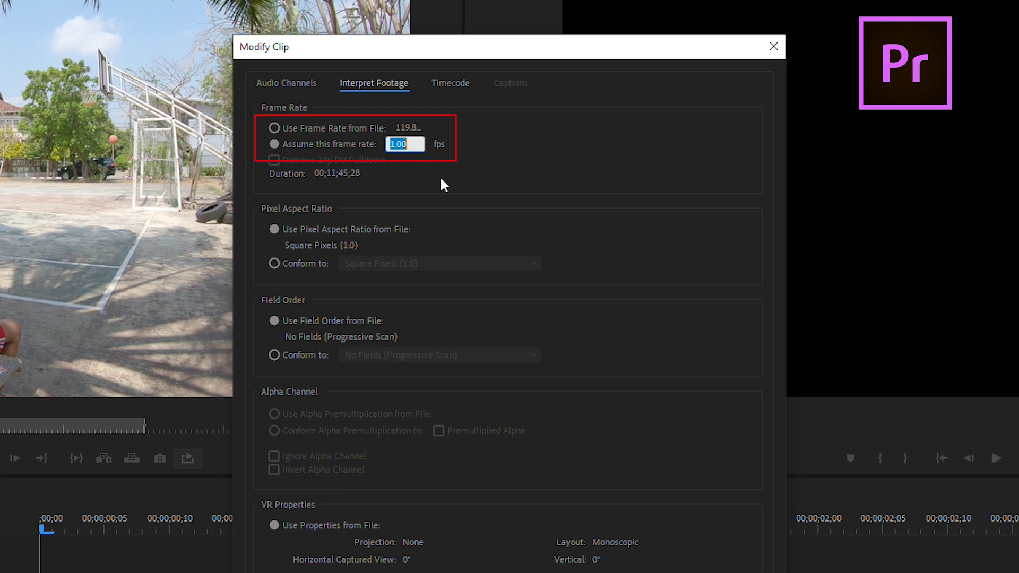
pyautogui.write('30')
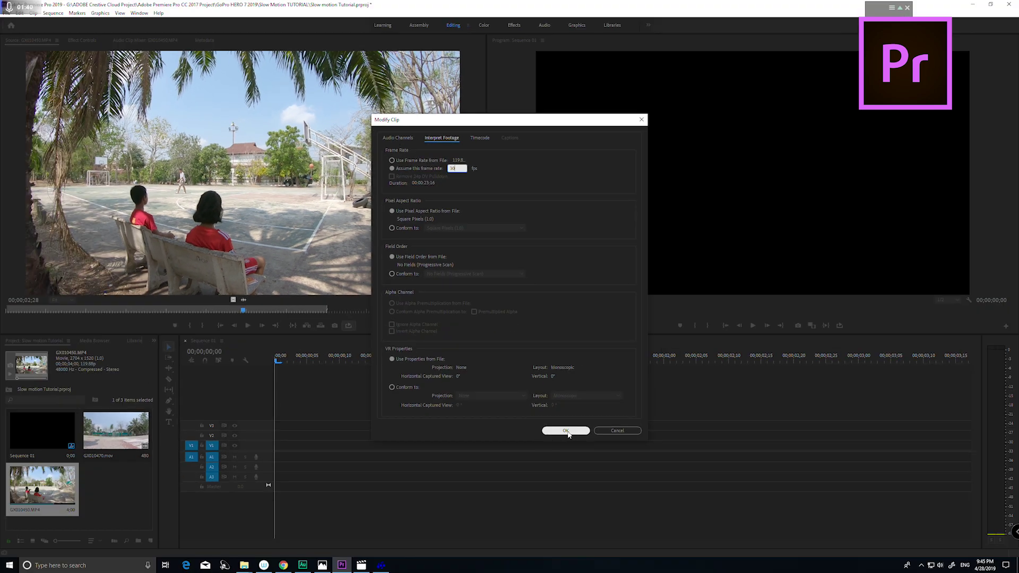
pyautogui.click(565, 430)
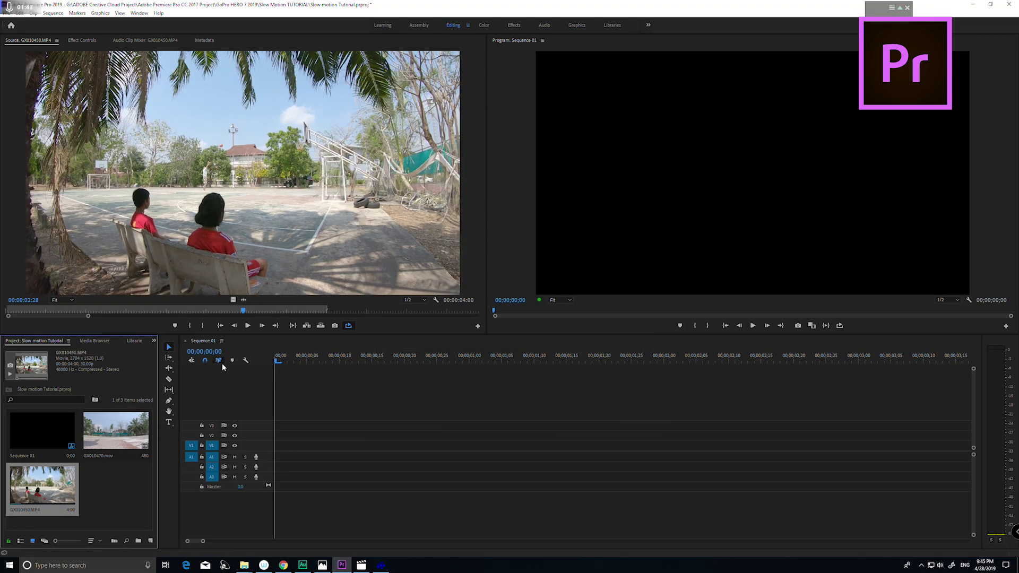
pyautogui.click(248, 326)
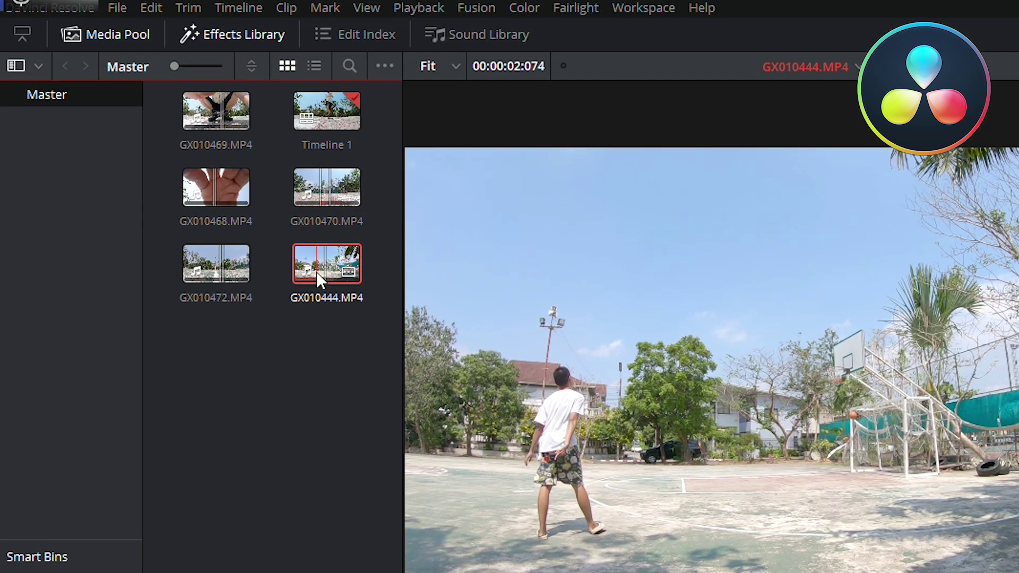
# Step: Set the video frame rate of GX010444.MP4 to 24 in its clip attributes and play the clip from its start
pyautogui.rightClick(317, 266)
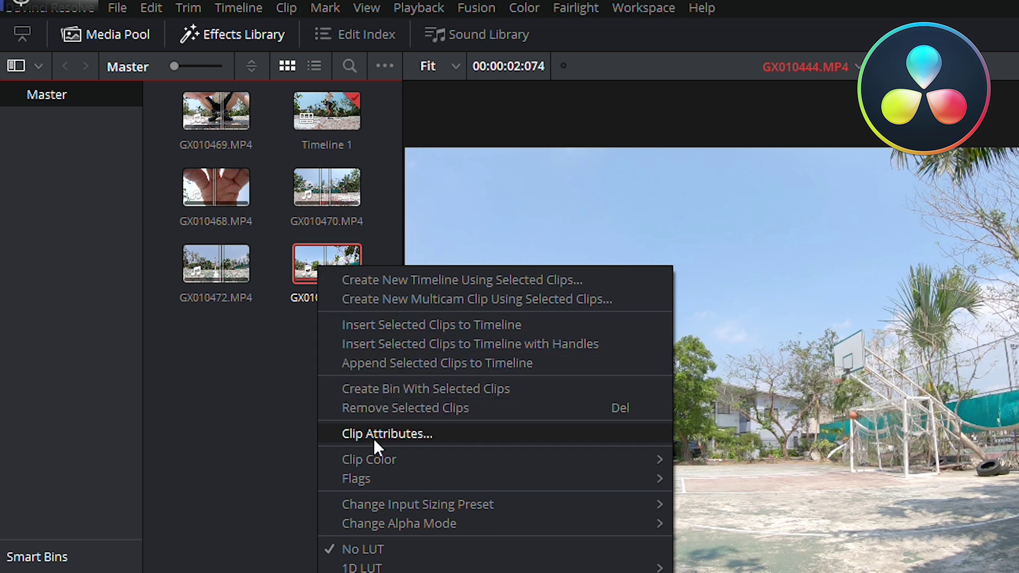
pyautogui.click(399, 438)
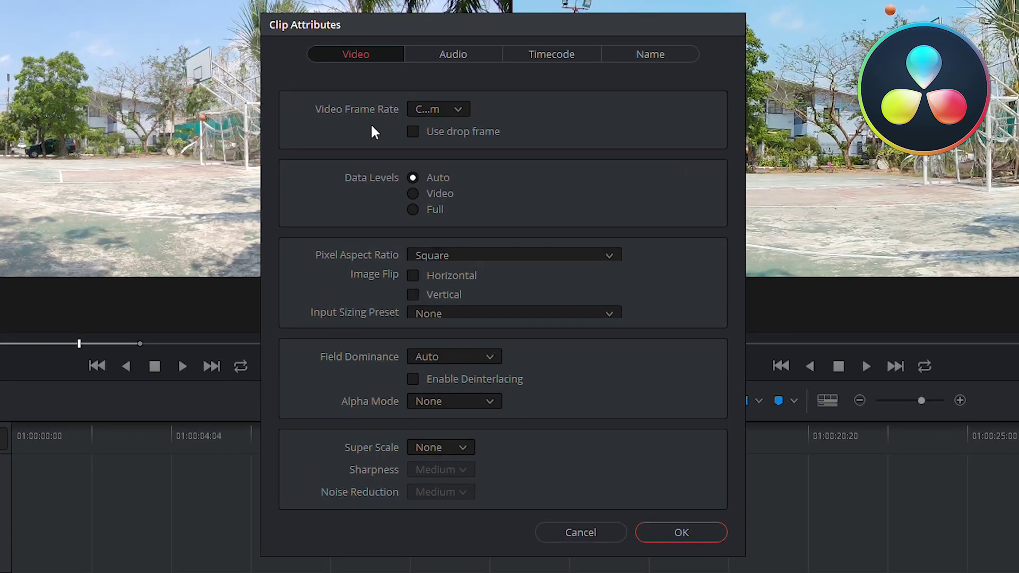
pyautogui.click(461, 110)
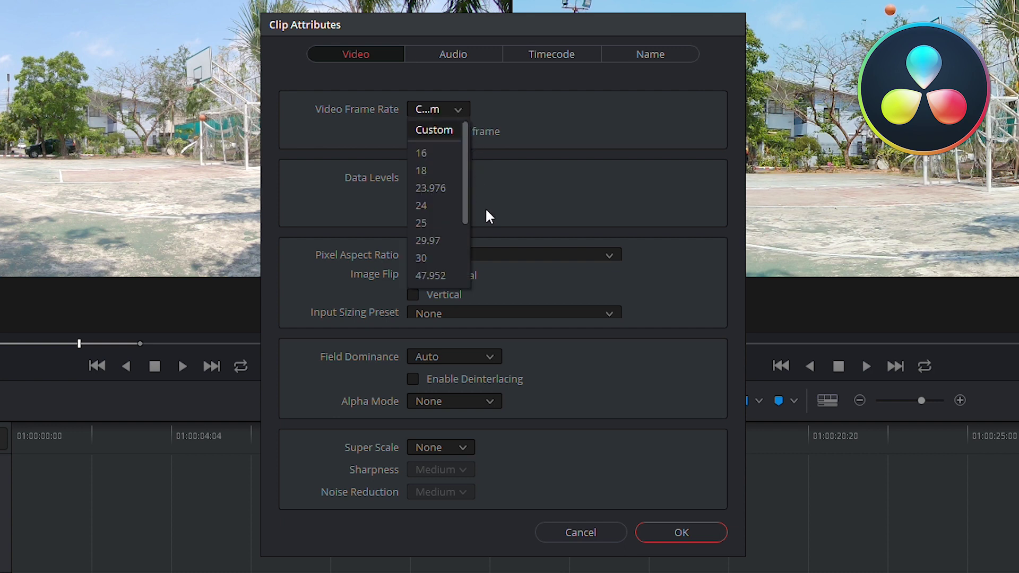
pyautogui.click(422, 207)
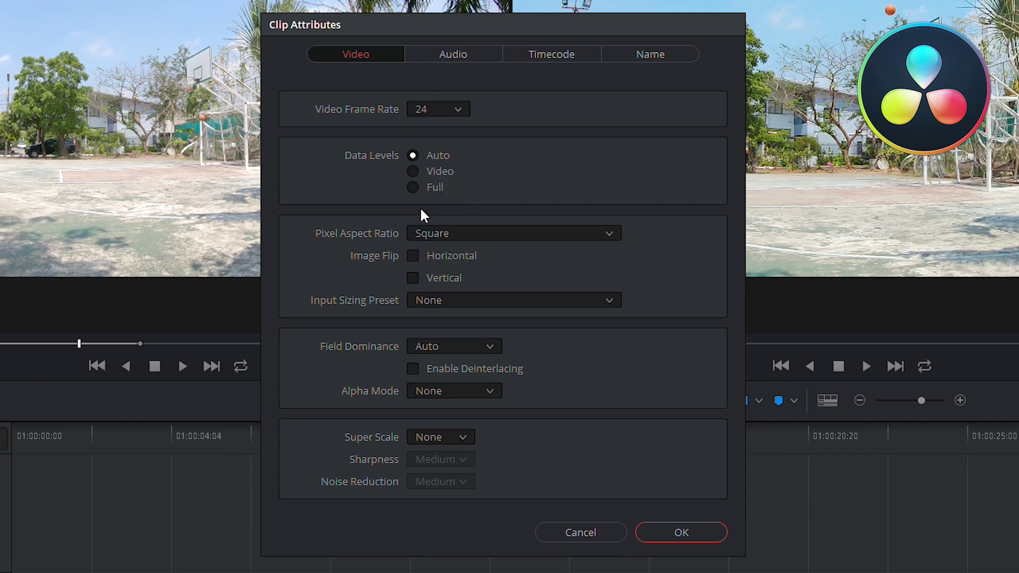
pyautogui.click(689, 536)
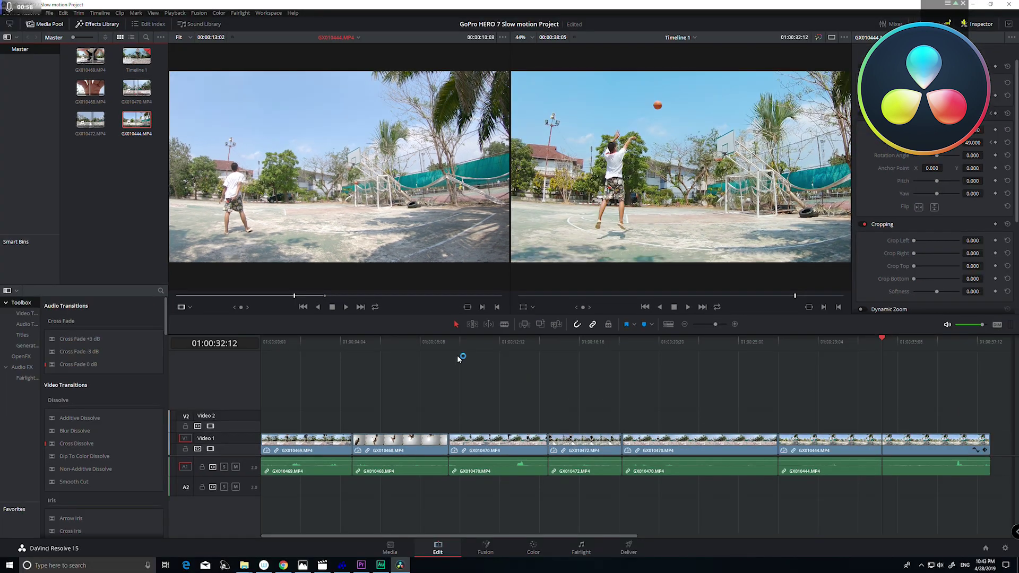
pyautogui.moveTo(295, 296); pyautogui.dragTo(149, 317)
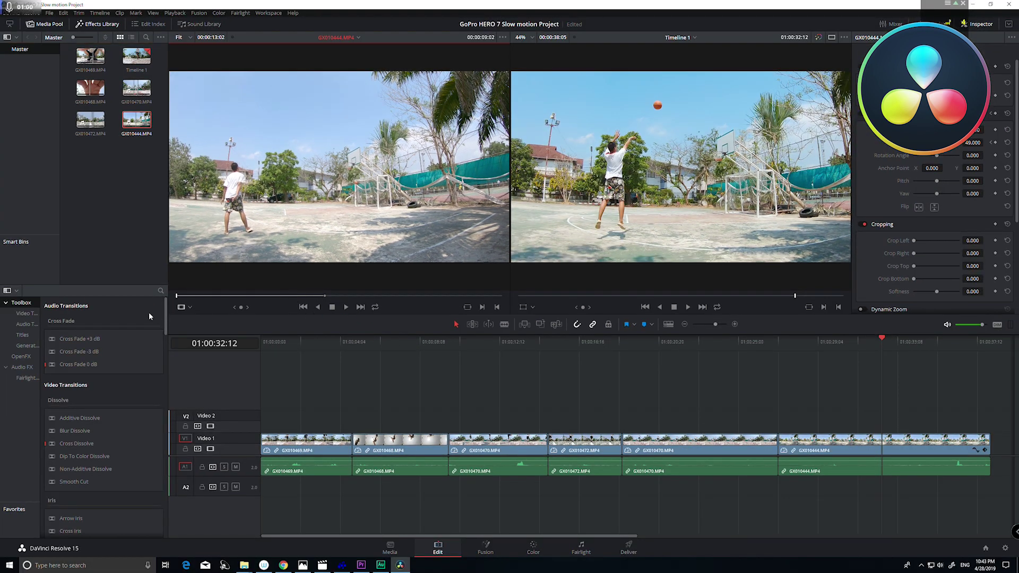
pyautogui.click(345, 306)
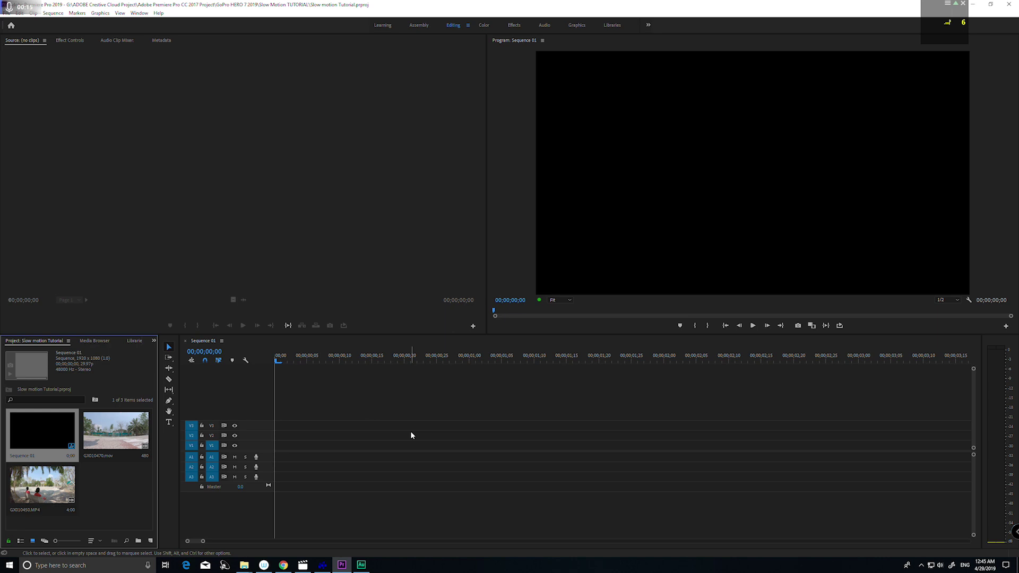
# Step: Check the timebase and frame size in the settings of Sequence 01 without changing them
pyautogui.click(53, 12)
pyautogui.click(63, 22)
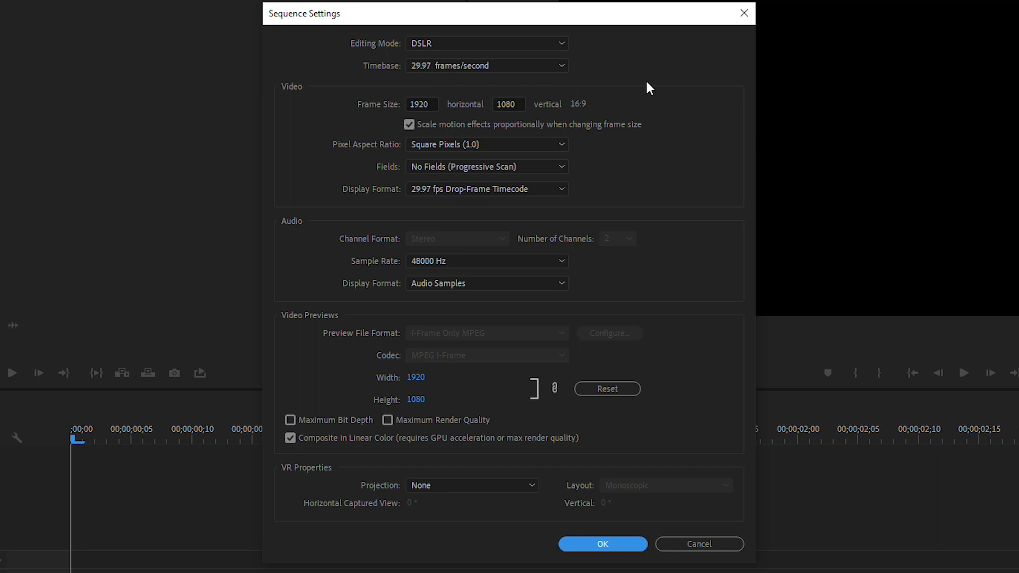
pyautogui.click(700, 544)
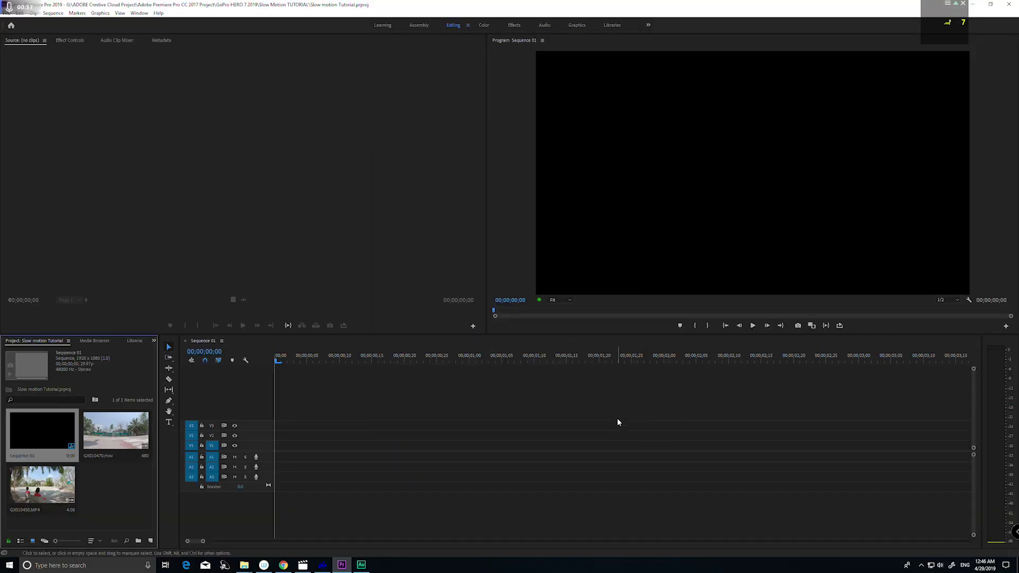
# Step: Interpret GX010450.MP4 with the frame rate from its file and preview the clip in the source monitor
pyautogui.click(42, 497)
pyautogui.rightClick(41, 496)
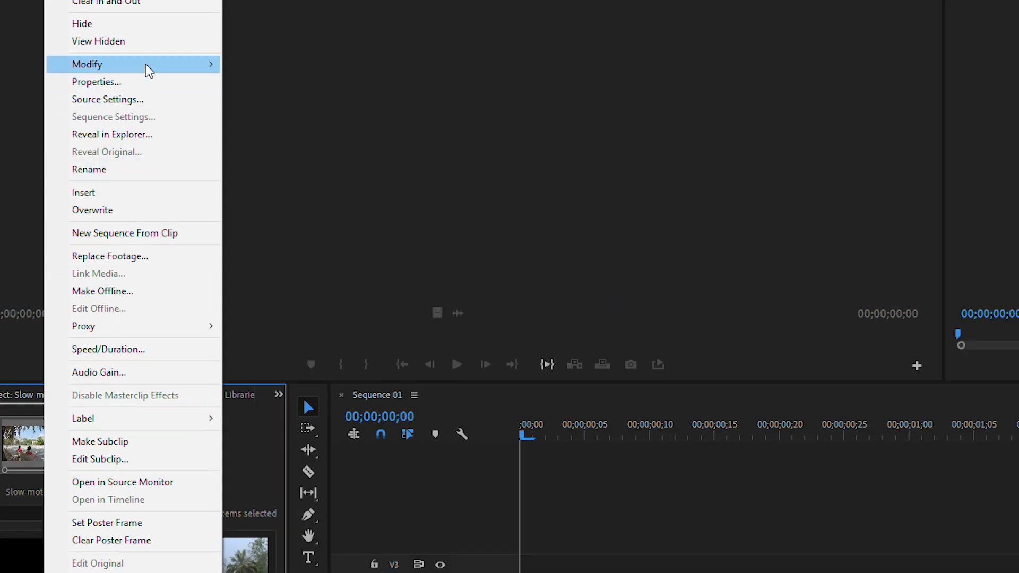
pyautogui.moveTo(149, 70)
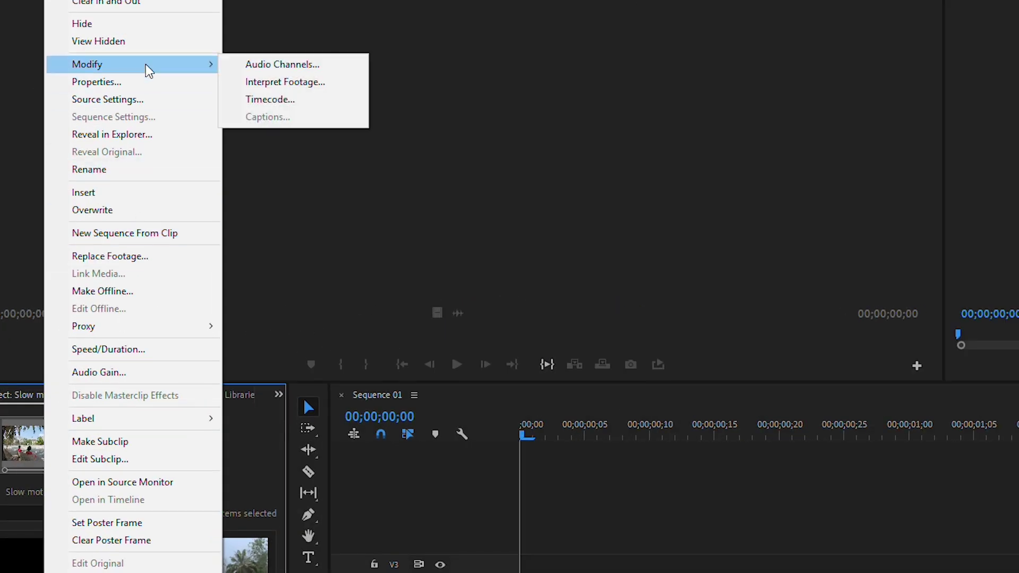
pyautogui.click(283, 84)
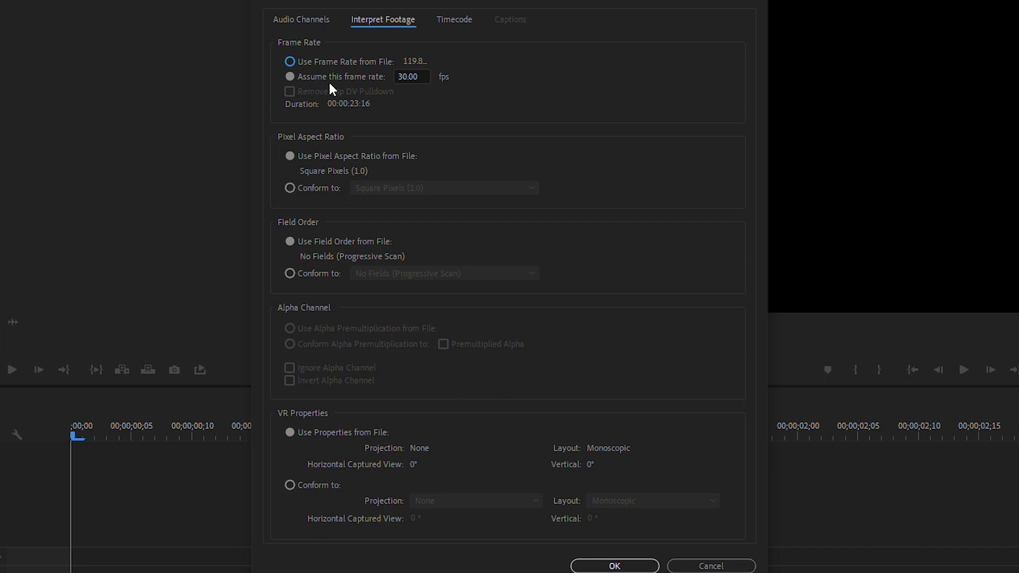
pyautogui.click(290, 62)
pyautogui.click(614, 565)
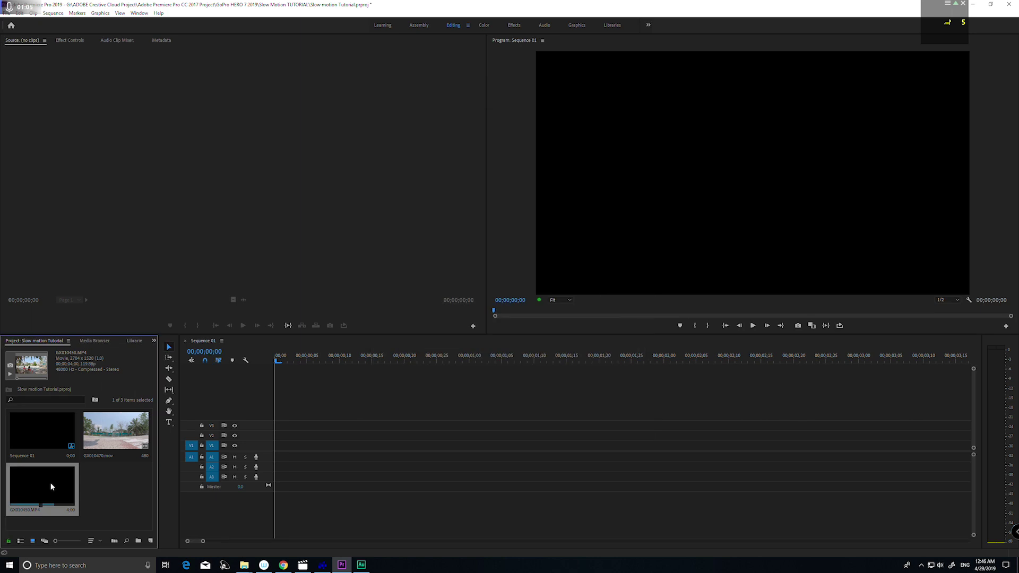
pyautogui.doubleClick(51, 486)
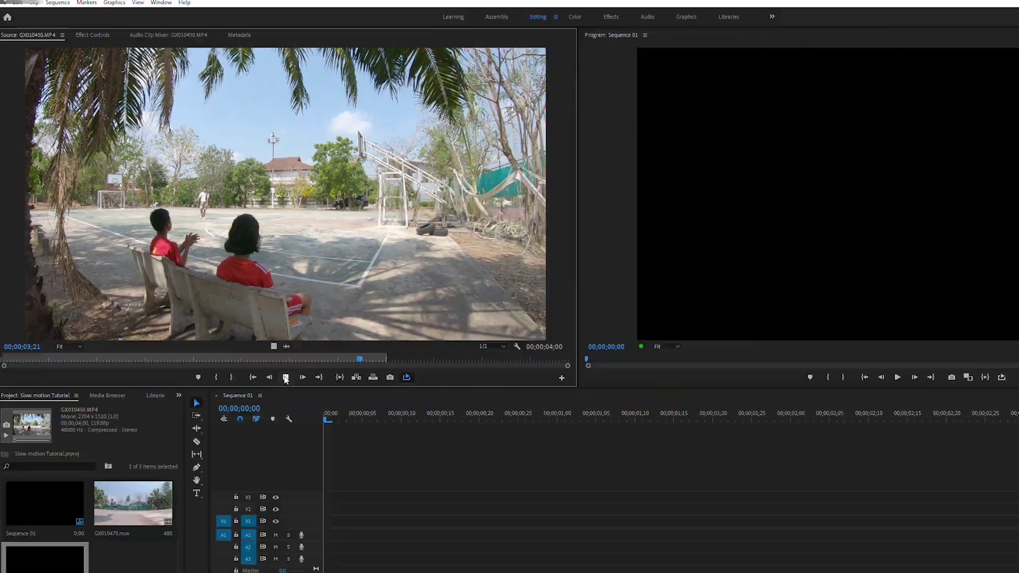
pyautogui.click(285, 377)
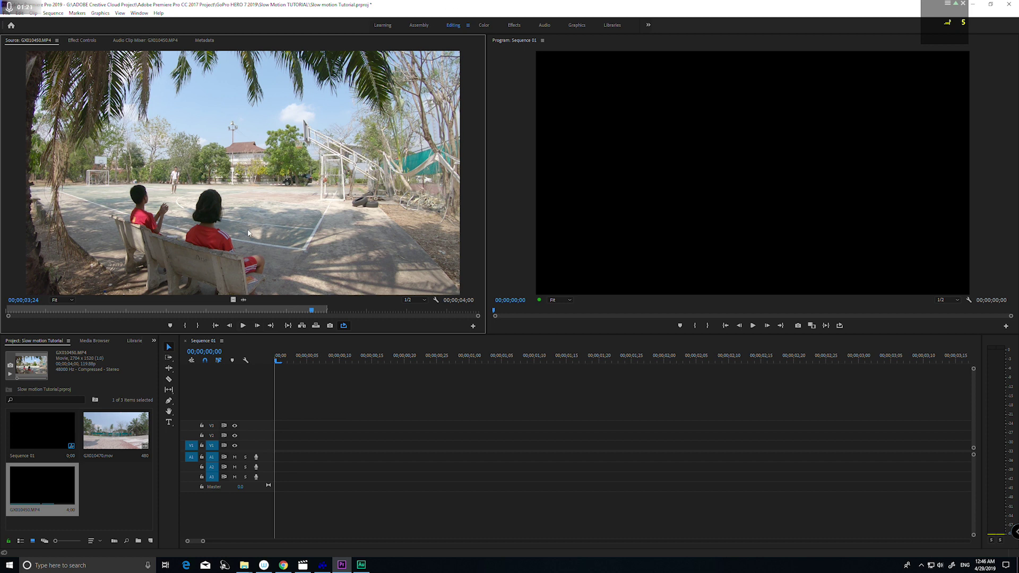
# Step: Add GX010450.MP4 to the start of Sequence 01 on V1 and A1, keeping the existing sequence settings, and play it
pyautogui.moveTo(248, 232); pyautogui.dragTo(280, 450)
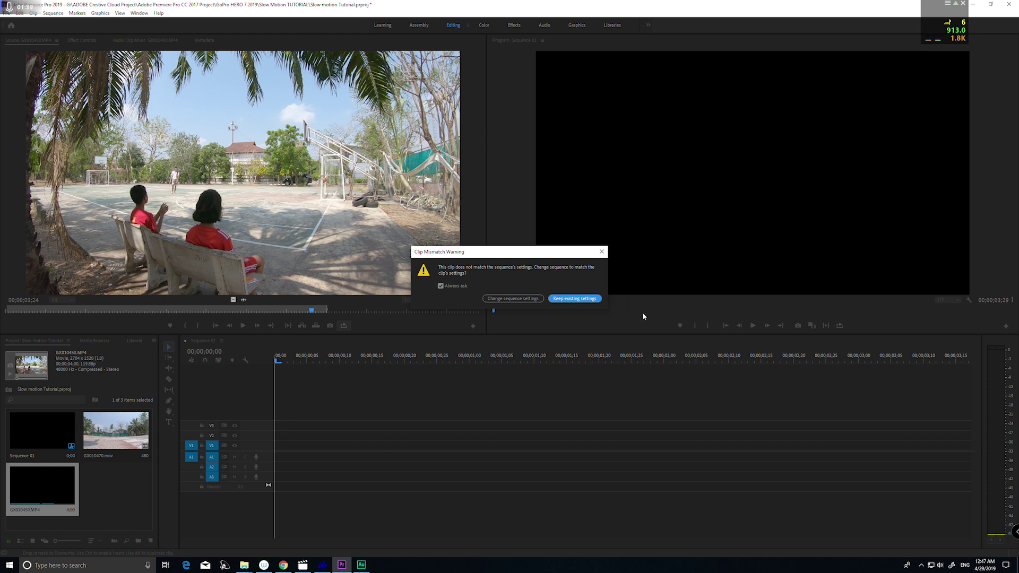
pyautogui.click(575, 299)
pyautogui.press('space')
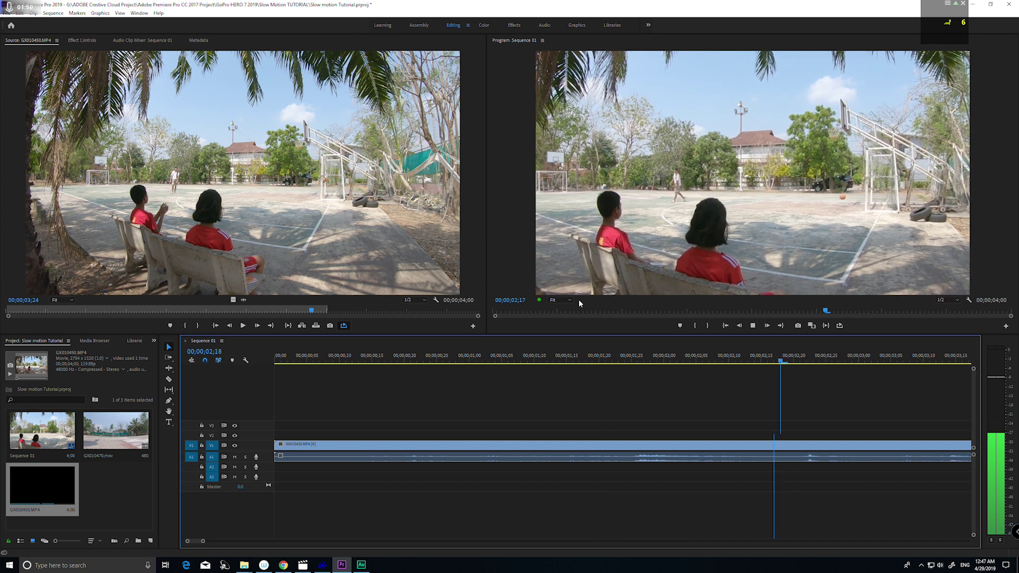
pyautogui.press('space')
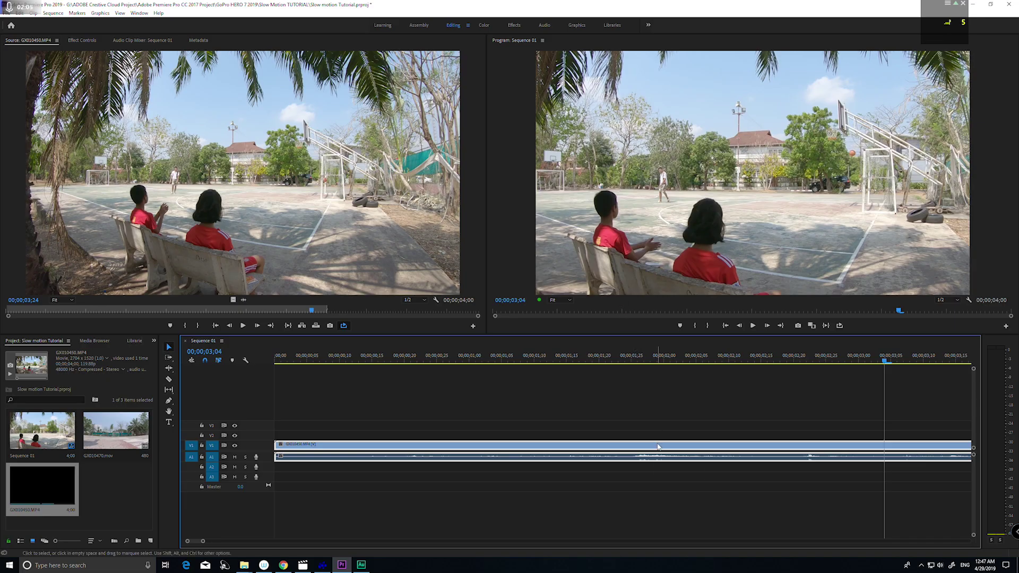
# Step: Open the speed and duration settings for the GX010450.MP4 clip in Sequence 01
pyautogui.rightClick(658, 447)
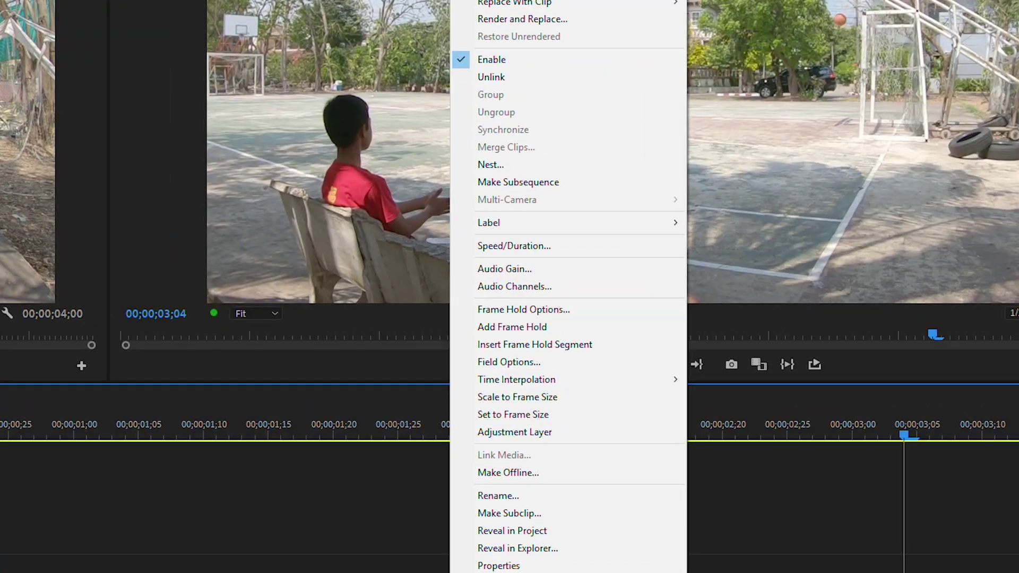
pyautogui.click(518, 249)
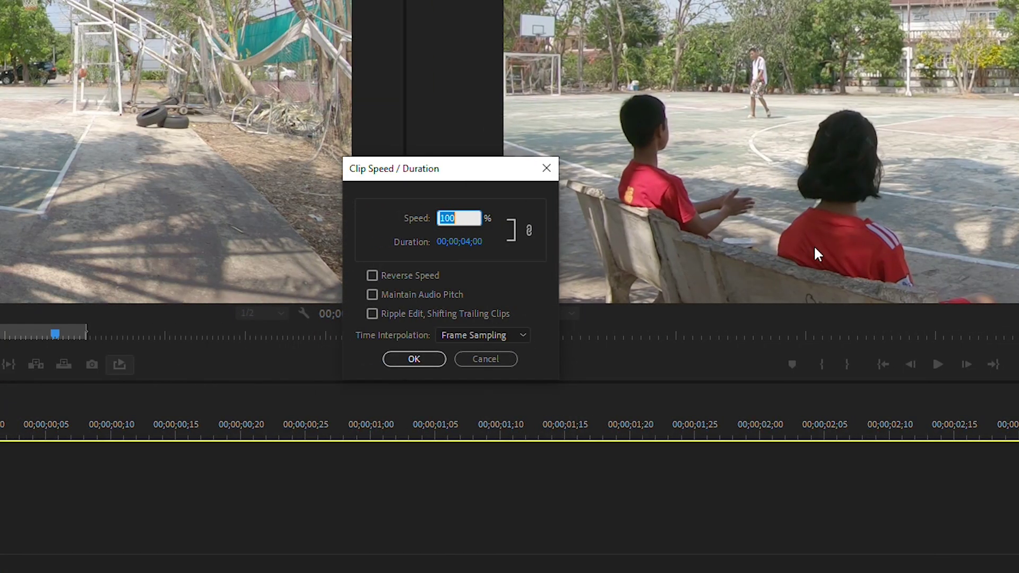